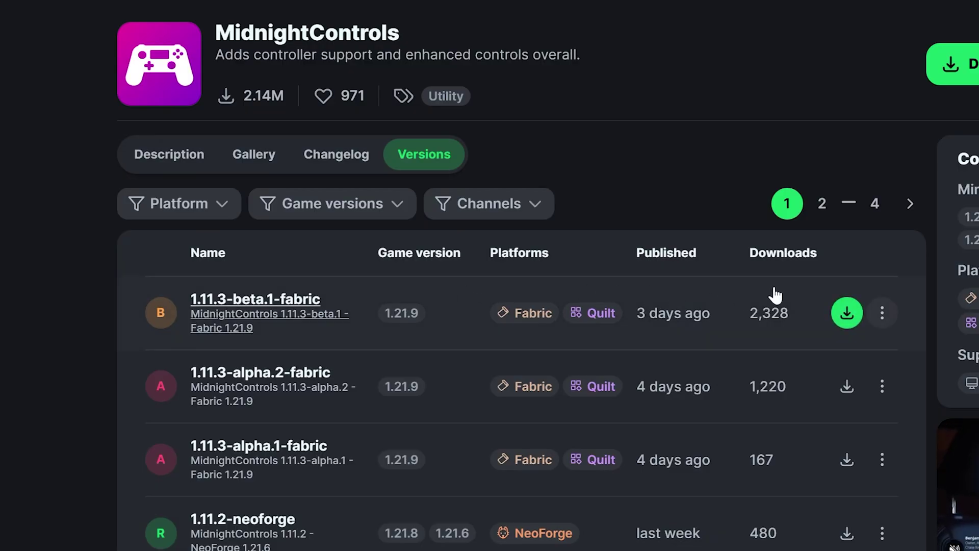
Download the 1.11.3-beta.1-fabric version of MidnightControls for Minecraft 1.21.9
left_click(846, 313)
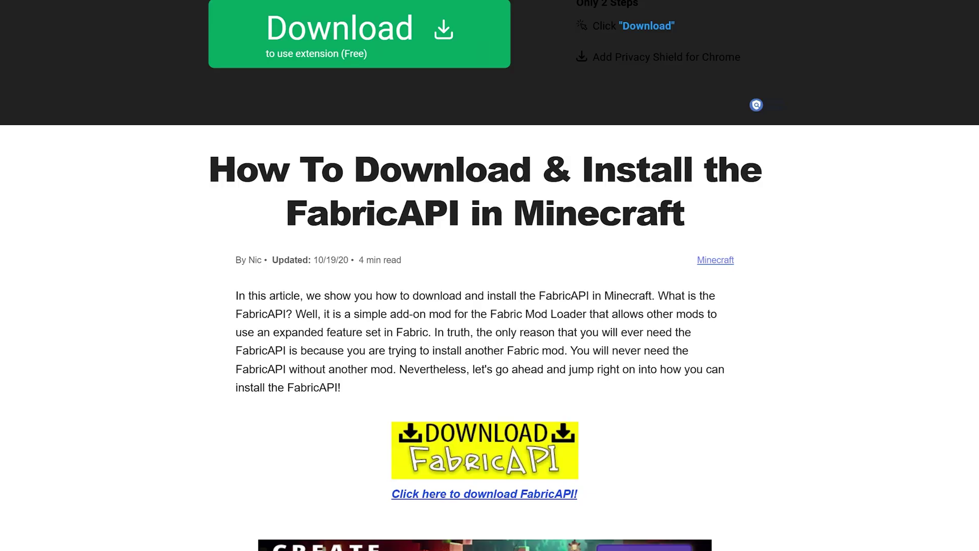
Open the Fabric API download page from the guide and download the Fabric API 0.134.0+1.21.9 release file
left_click(454, 457)
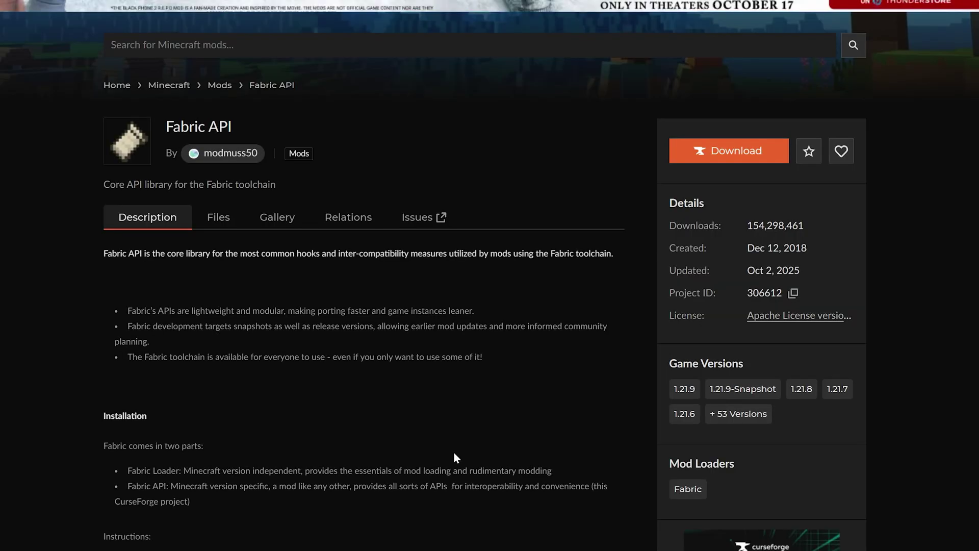
left_click(225, 218)
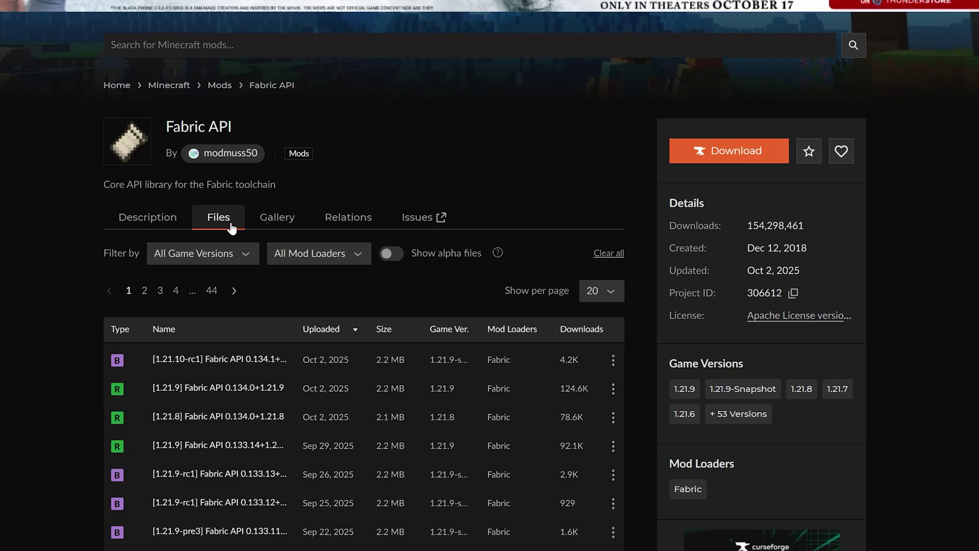
scroll(448, 203, "down", 3)
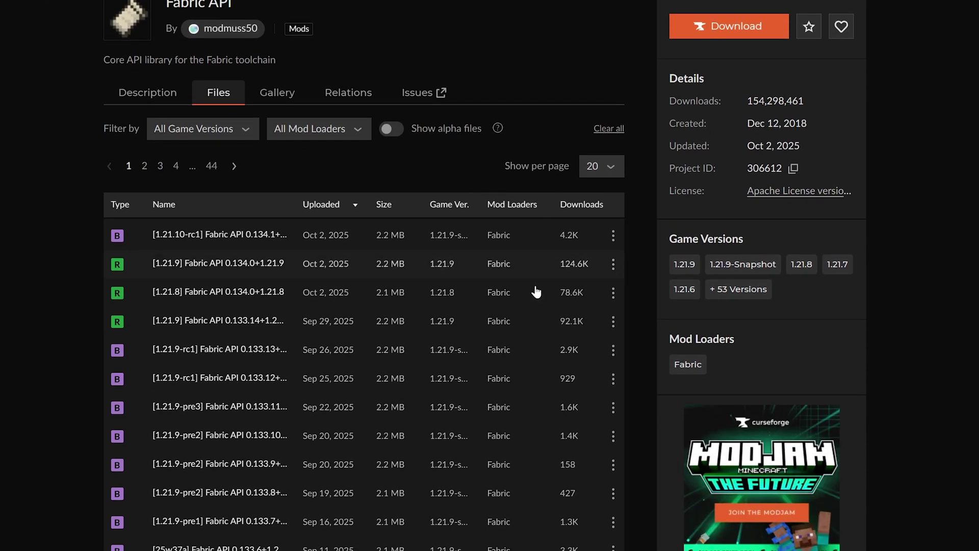
left_click(613, 264)
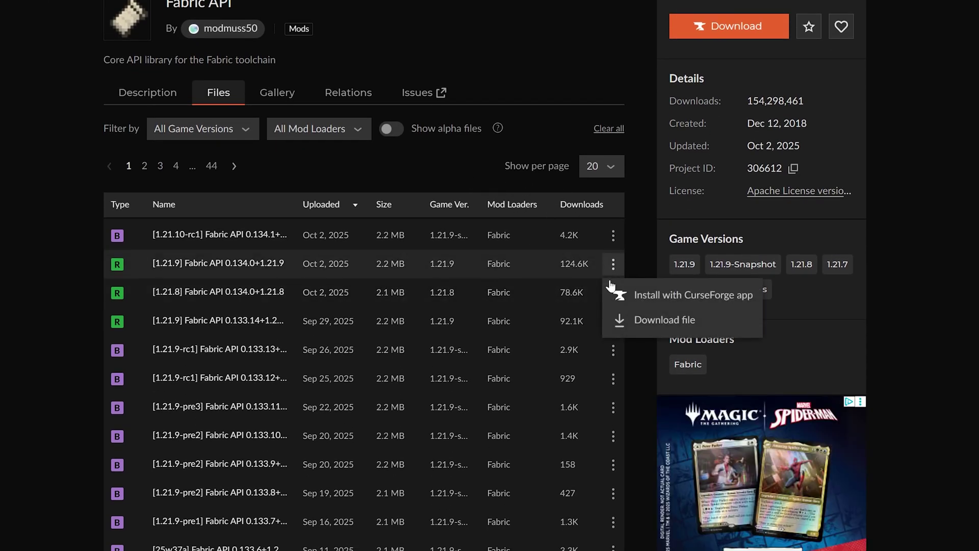
left_click(623, 321)
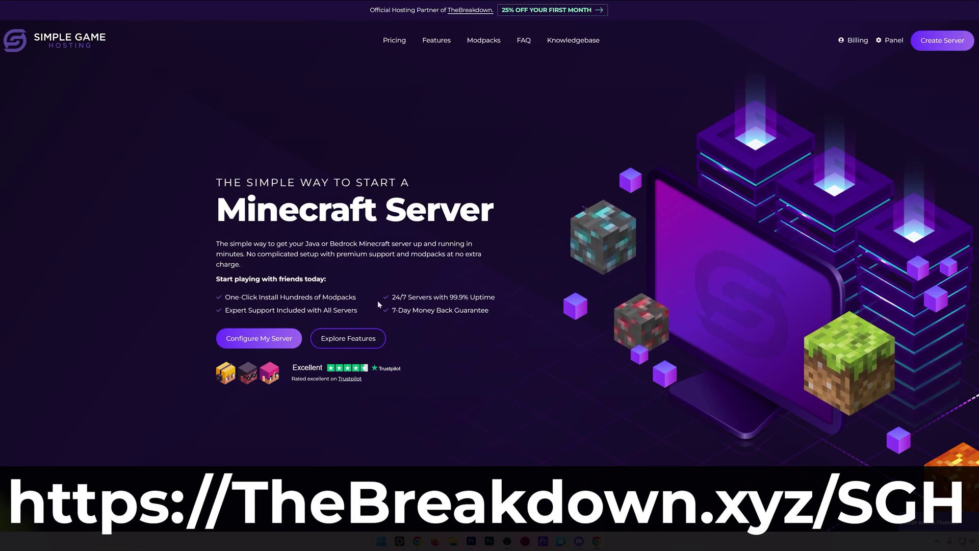
Look over the Simple Game Hosting homepage and browse the different modpack sources in its Modpack Installer
scroll(353, 308, "down", 5)
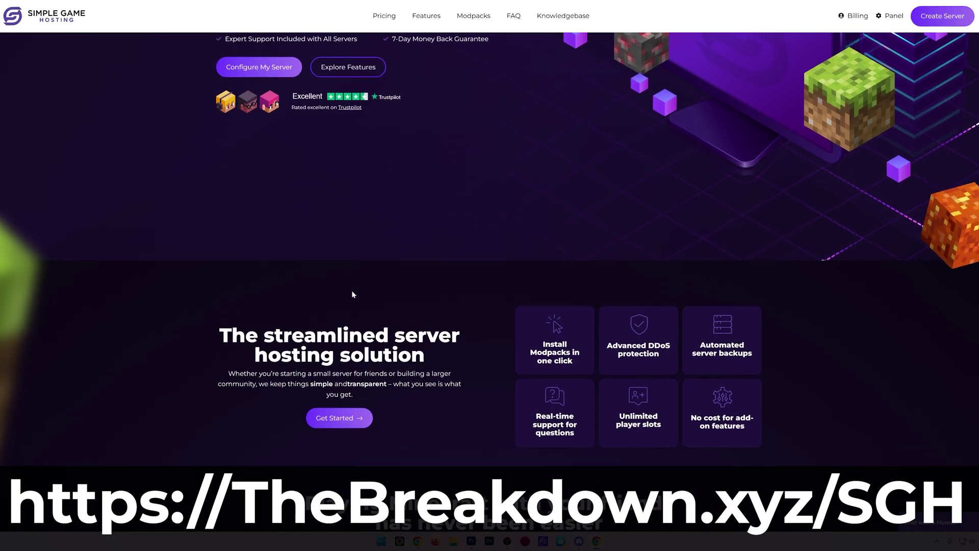
scroll(352, 295, "down", 1)
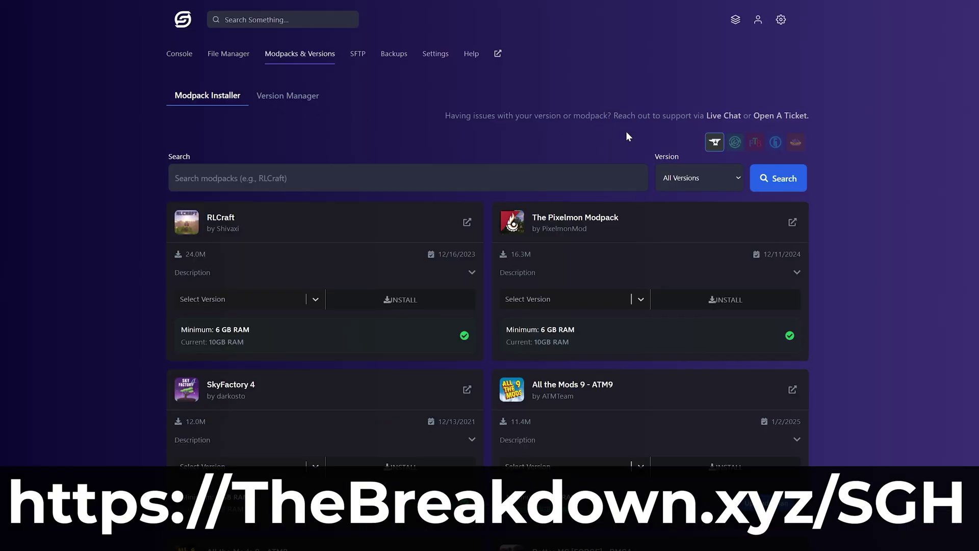
left_click(731, 144)
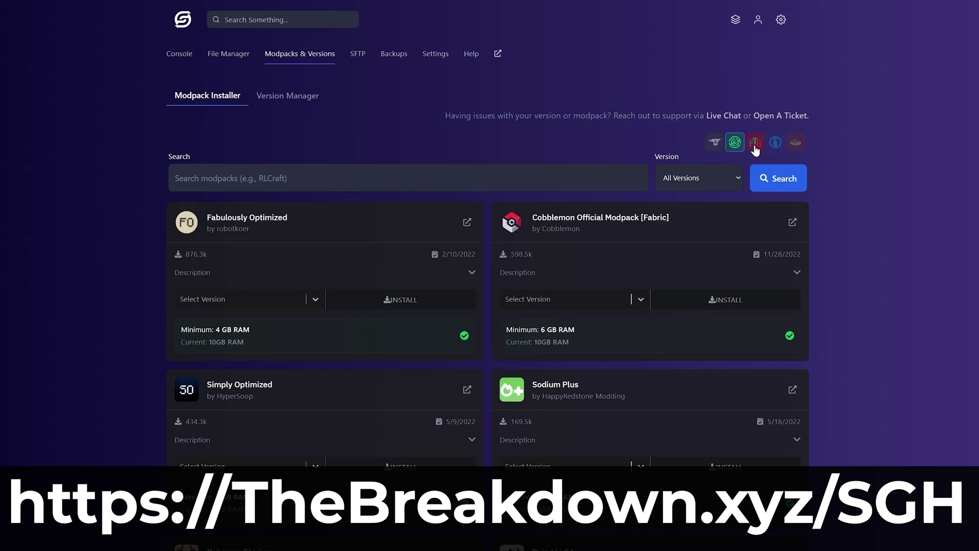
left_click(755, 144)
left_click(775, 145)
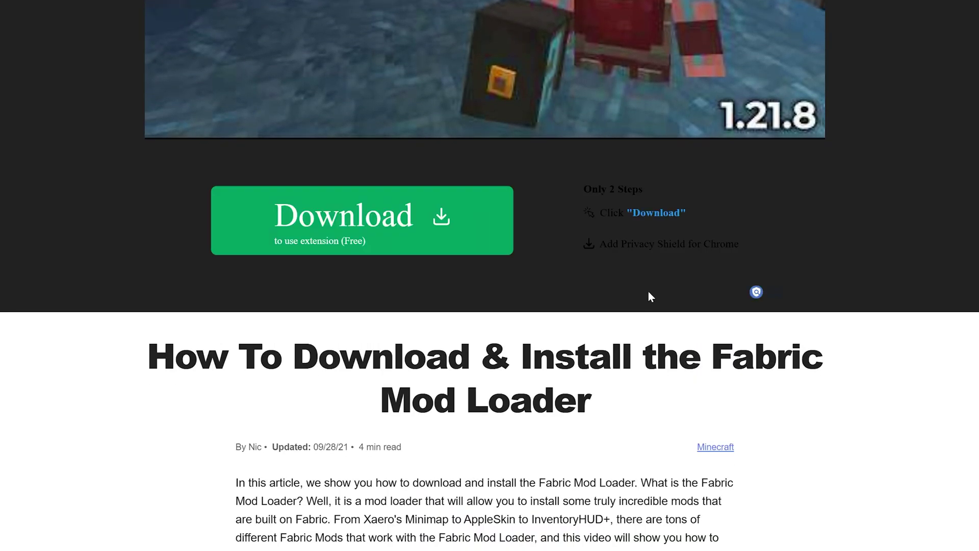
Open Fabric's download page from the Fabric Mod Loader guide and save the Windows installer fabric-installer-1.1.0.exe to Downloads
left_click_drag(719, 363, 721, 393)
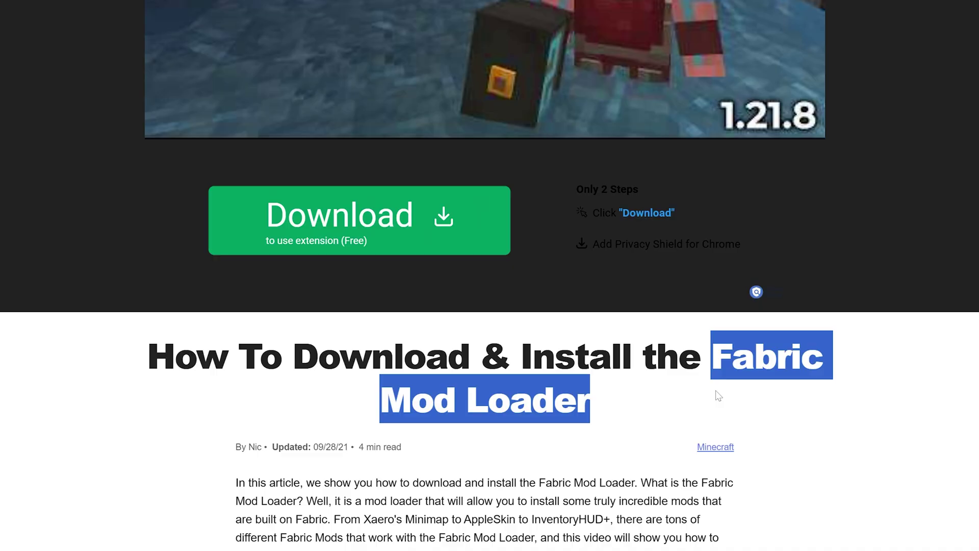
scroll(718, 395, "down", 7)
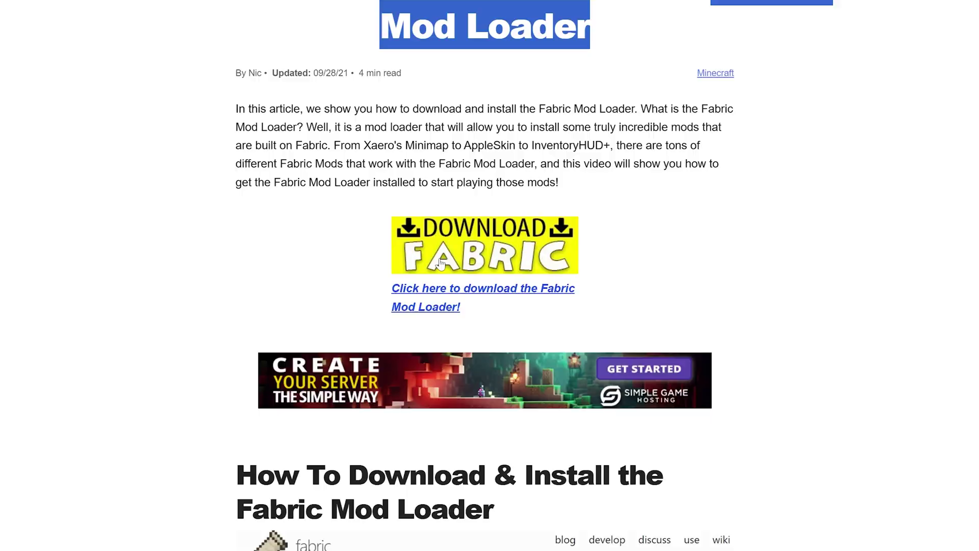
left_click(442, 263)
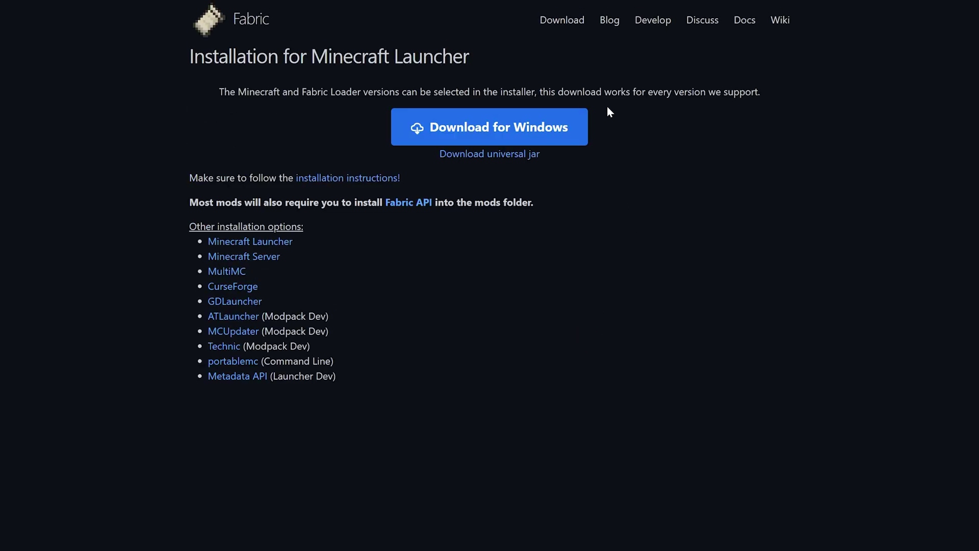
left_click(553, 116)
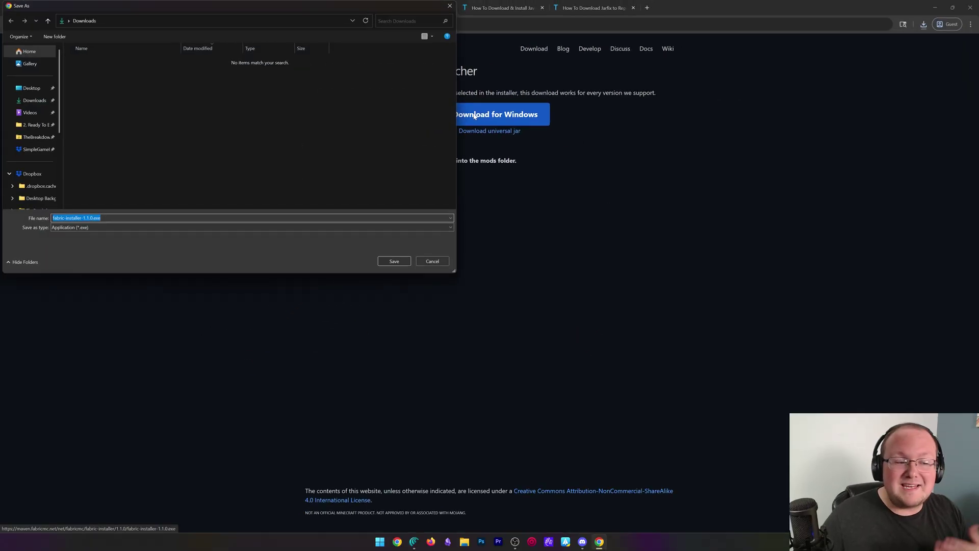
left_click(390, 262)
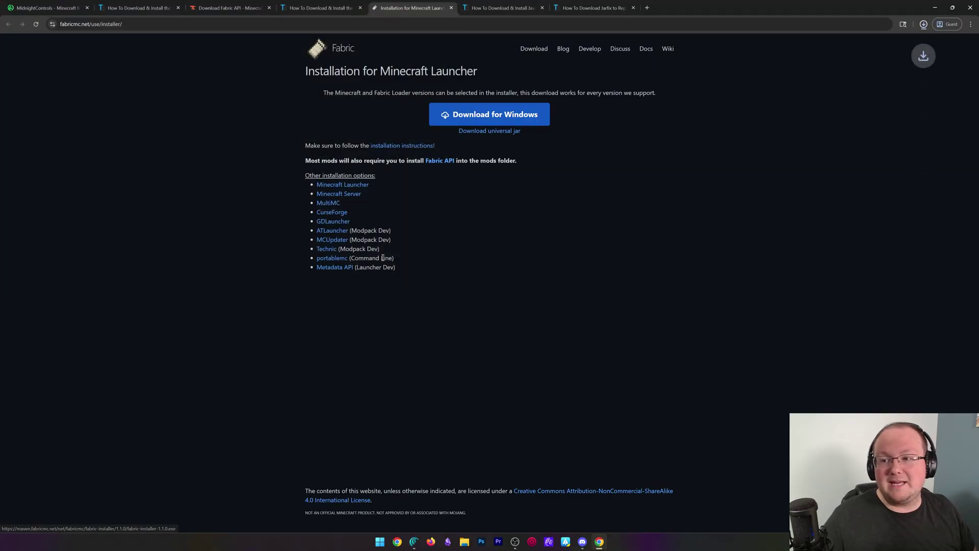
Minimize the browser, open the Downloads folder and run fabric-installer-1.1.0.exe
left_click(935, 8)
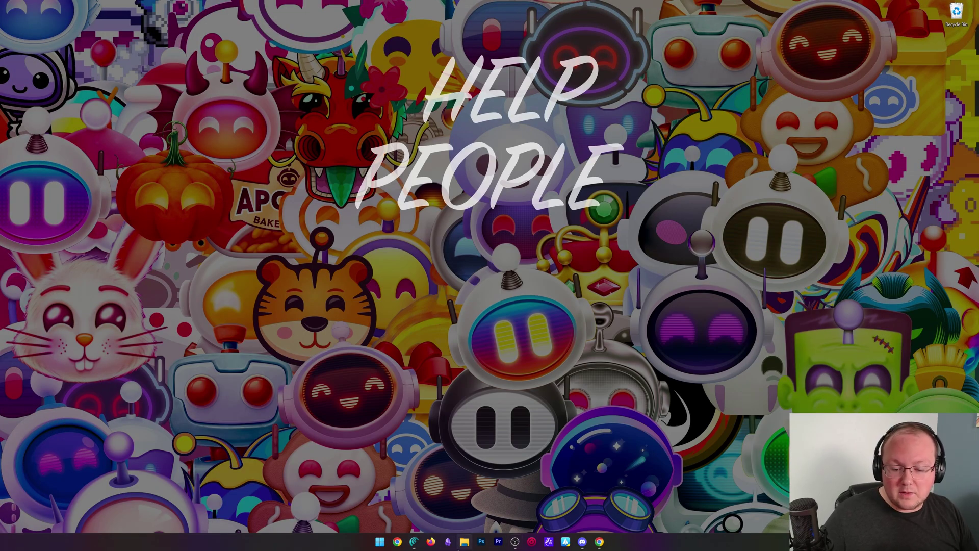
left_click(465, 542)
left_click(292, 240)
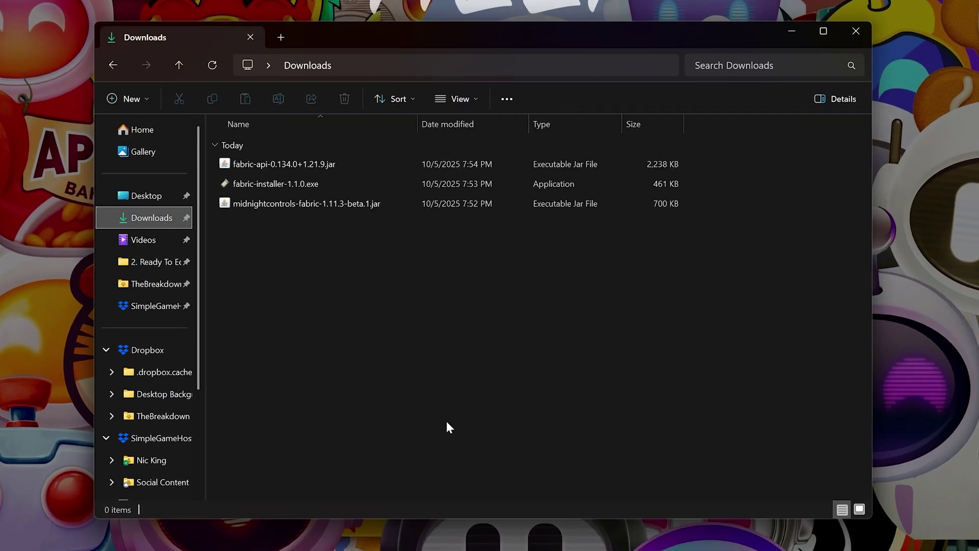
double_click(295, 184)
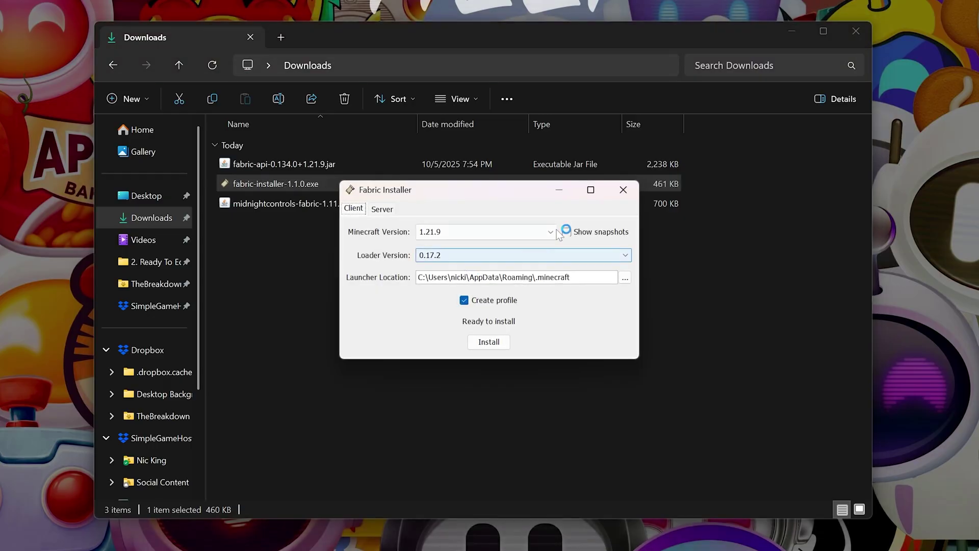
Install the Fabric client for Minecraft 1.21.9 with loader version 0.17.2 and Create profile enabled, and close the installer
left_click(443, 234)
left_click(447, 246)
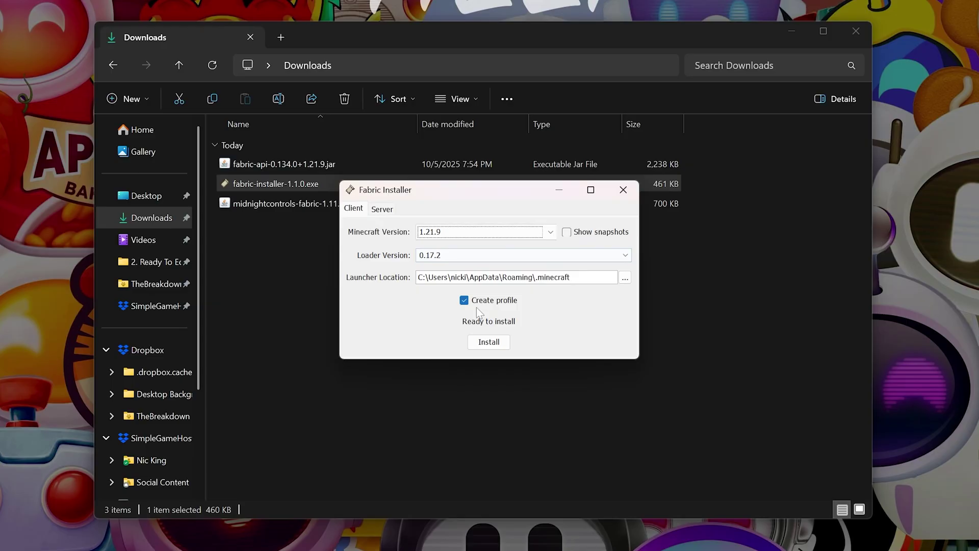
left_click(499, 342)
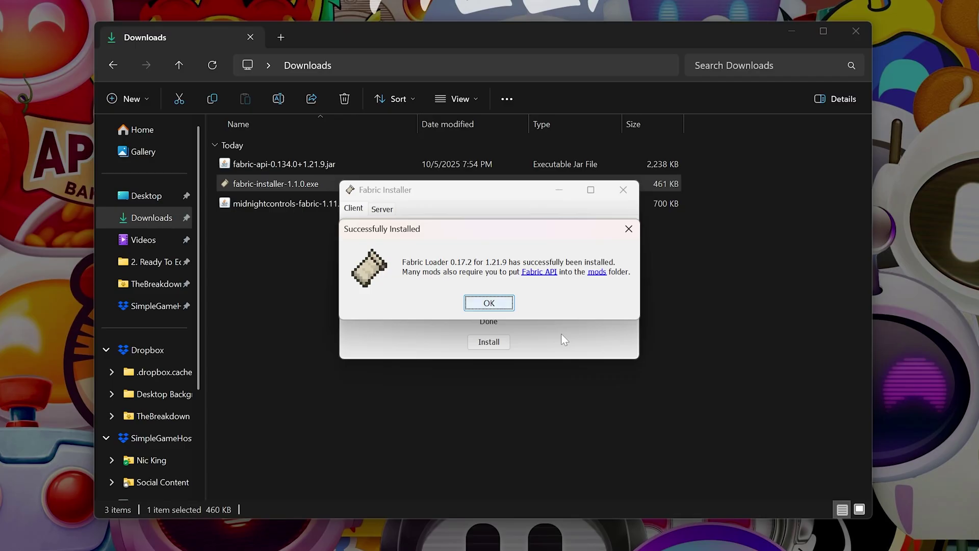
left_click(489, 303)
left_click(623, 189)
Delete the Fabric installer from Downloads, move the Fabric API and MidnightControls jar files to the desktop, and close the folder
left_click_drag(263, 185, 288, 162)
left_click(345, 99)
left_click_drag(347, 227, 77, 95)
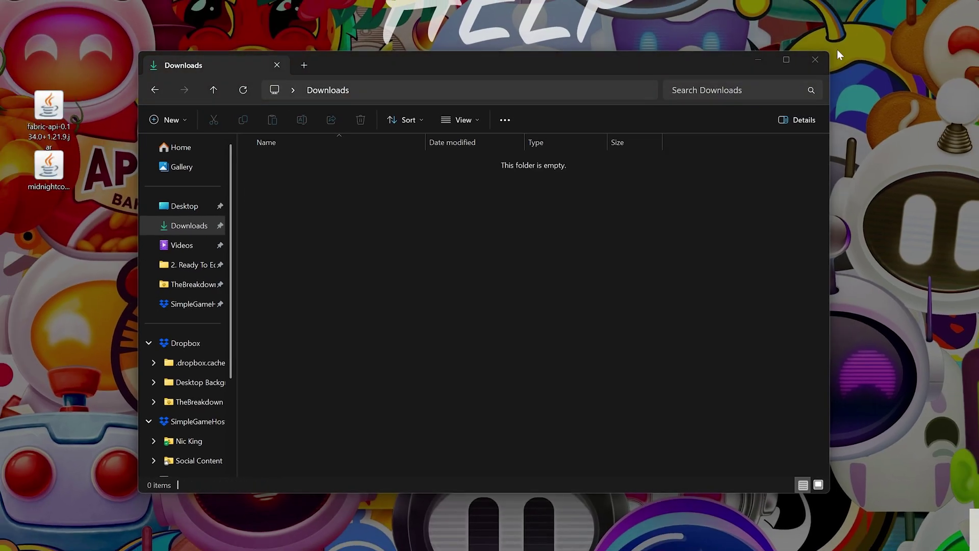
left_click(814, 59)
Start the Minecraft Launcher and open the game folder of the fabric-loader-1.21.9 installation
key("super")
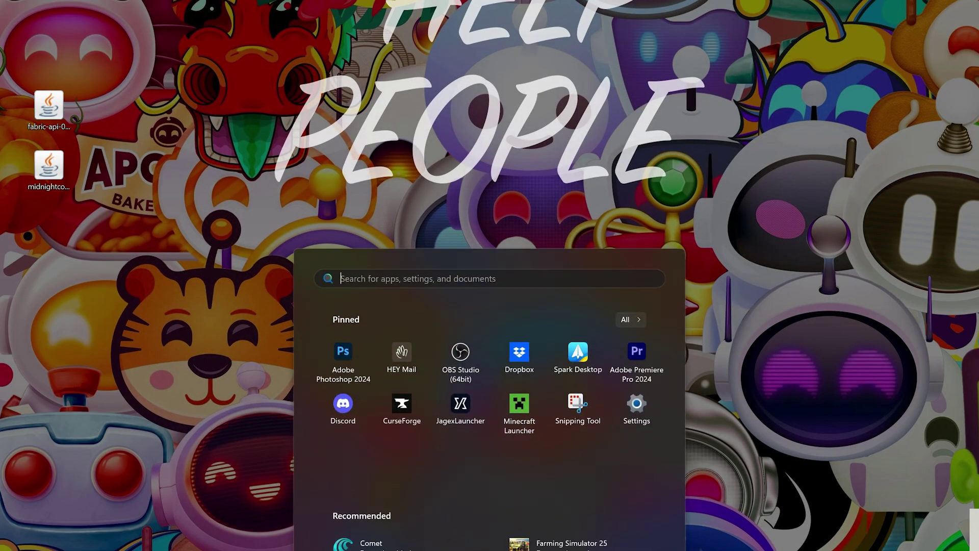
left_click(515, 423)
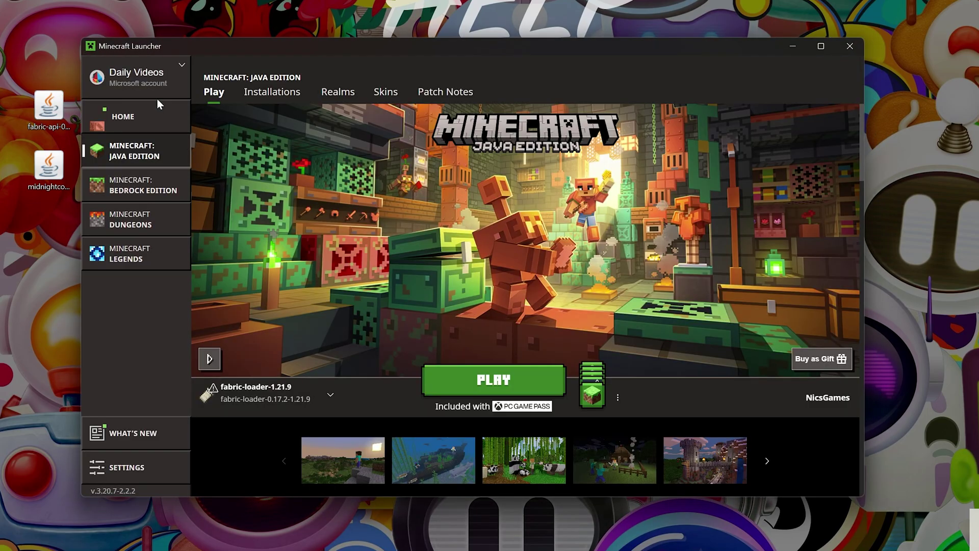
left_click(252, 93)
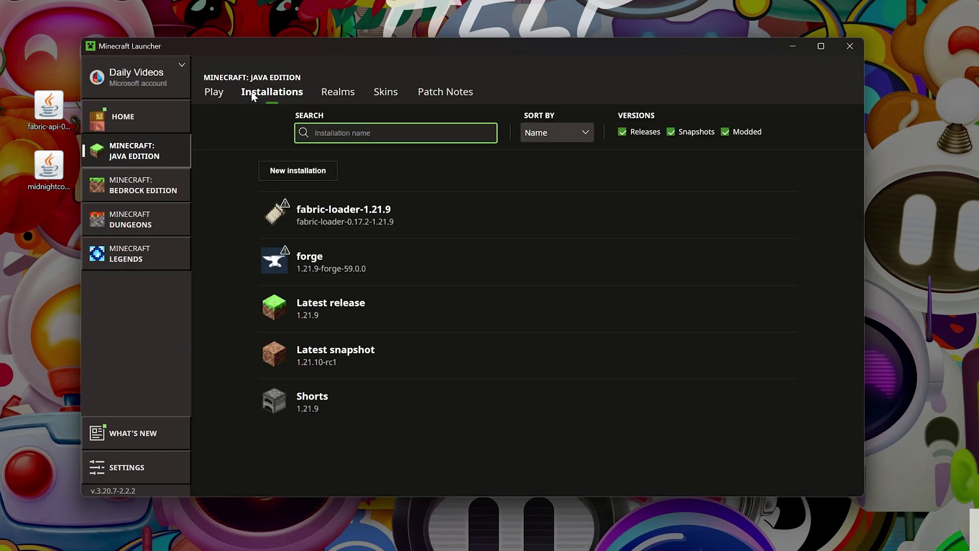
mouse_move(328, 209)
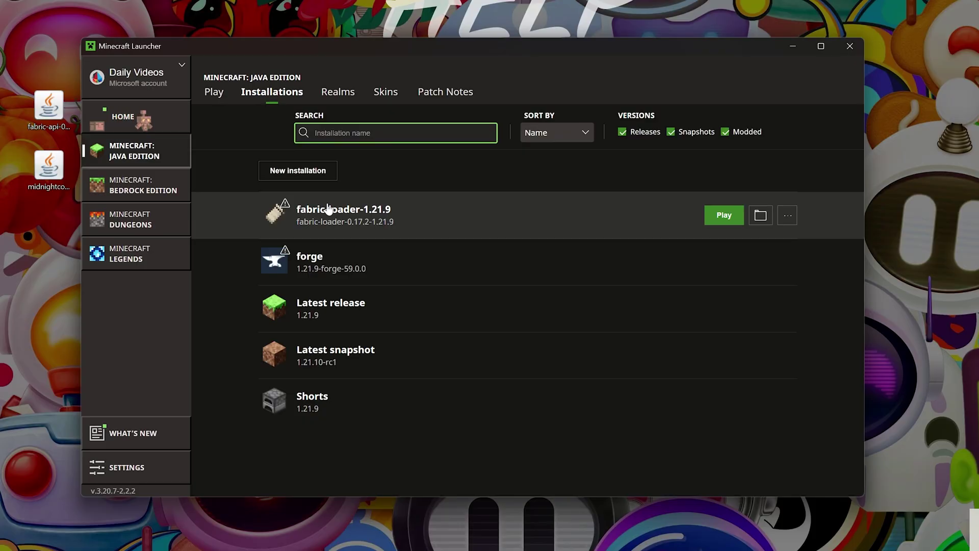
left_click(760, 215)
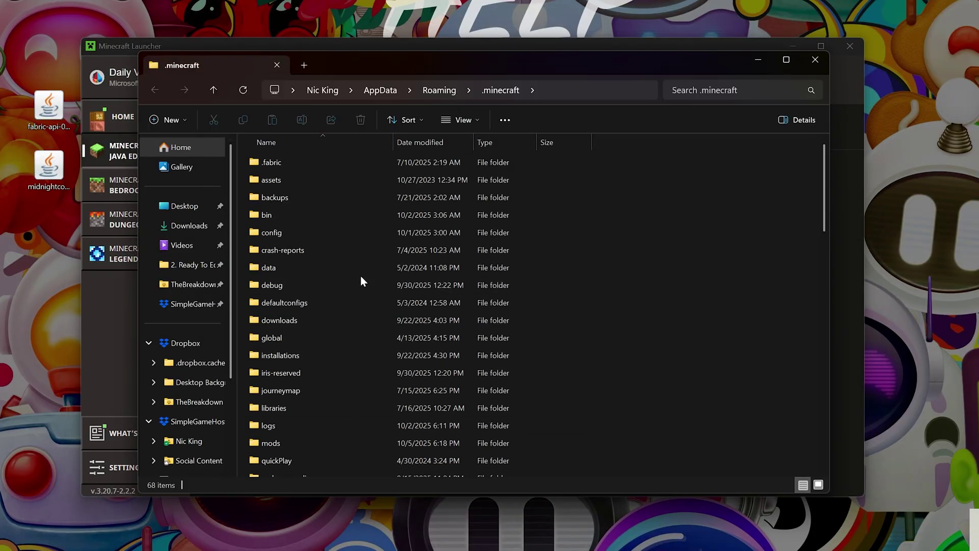
Move the Fabric API and MidnightControls jar files from the desktop into the mods folder of .minecraft and close the folder window
scroll(342, 290, "down", 3)
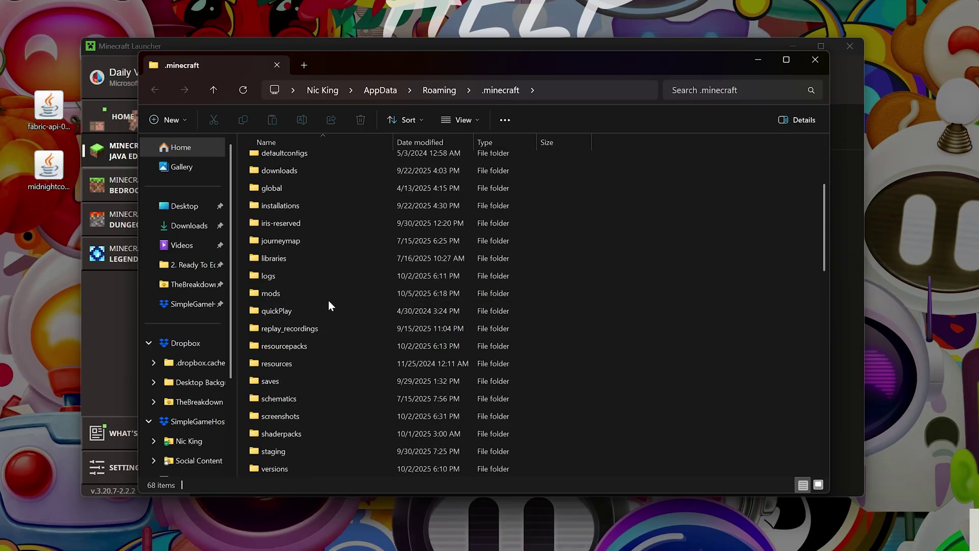
left_click(330, 297)
scroll(329, 298, "up", 1)
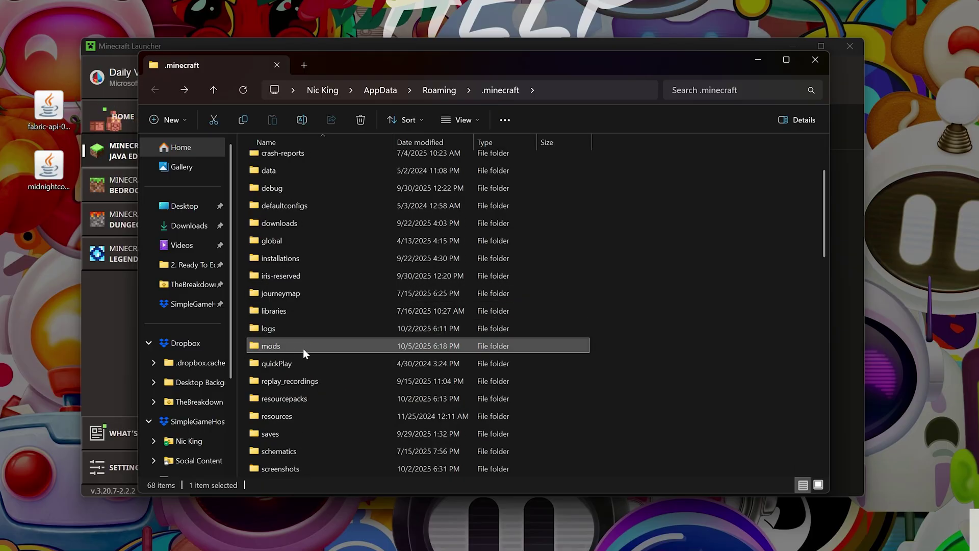
left_click_drag(69, 244, 5, 10)
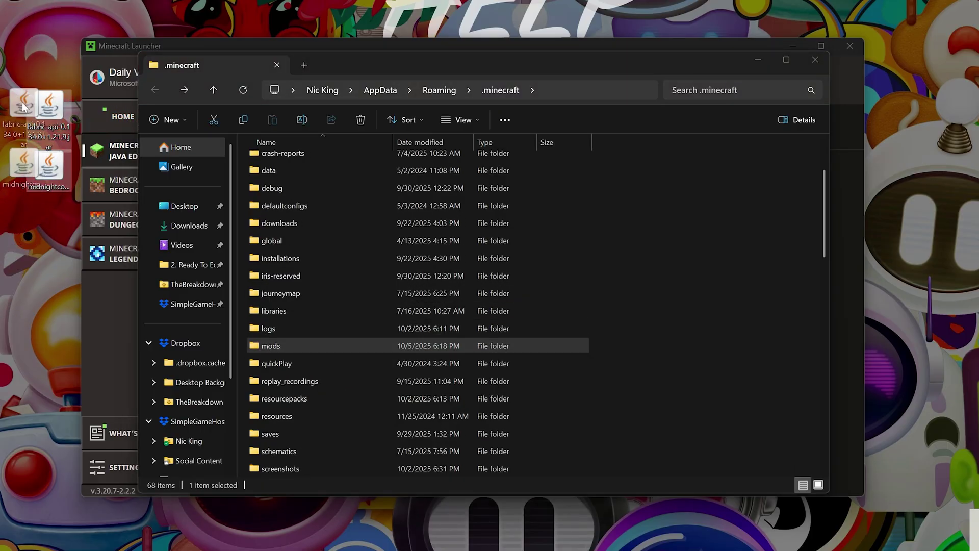
left_click_drag(47, 108, 347, 346)
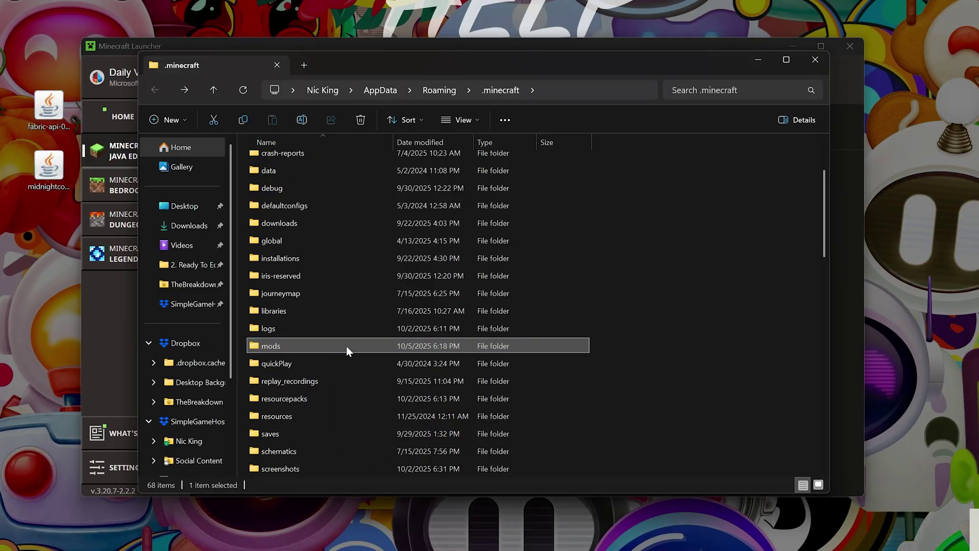
left_click(816, 62)
Launch the fabric-loader-1.21.9 installation and accept the modified-installation warning
left_click(719, 215)
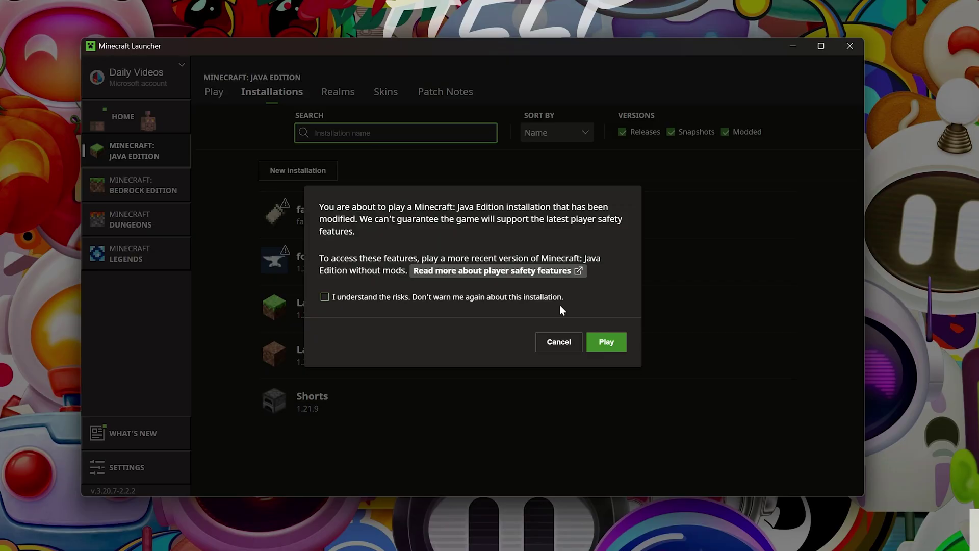
left_click(593, 351)
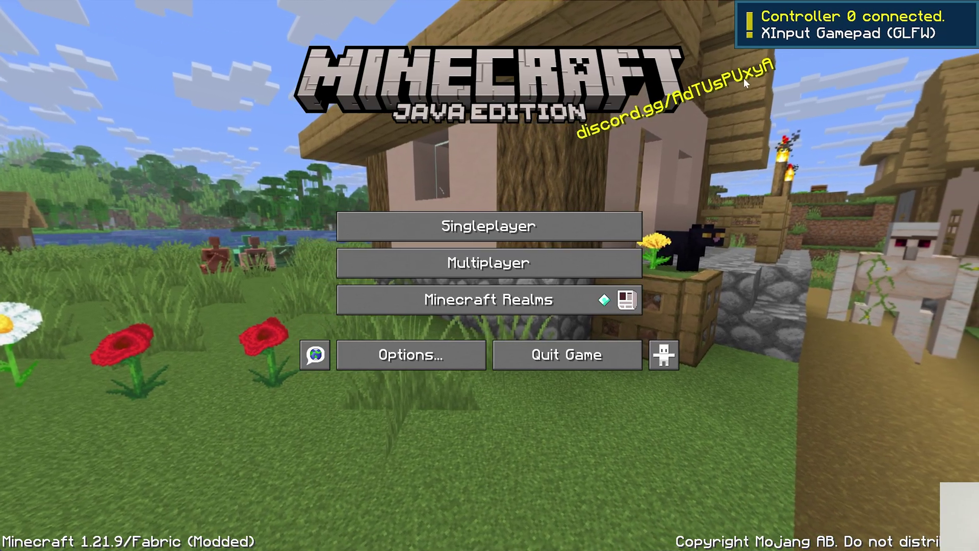
Open the Controls screen in the game's options from the title screen
key("Down")
key("Down")
key("Down")
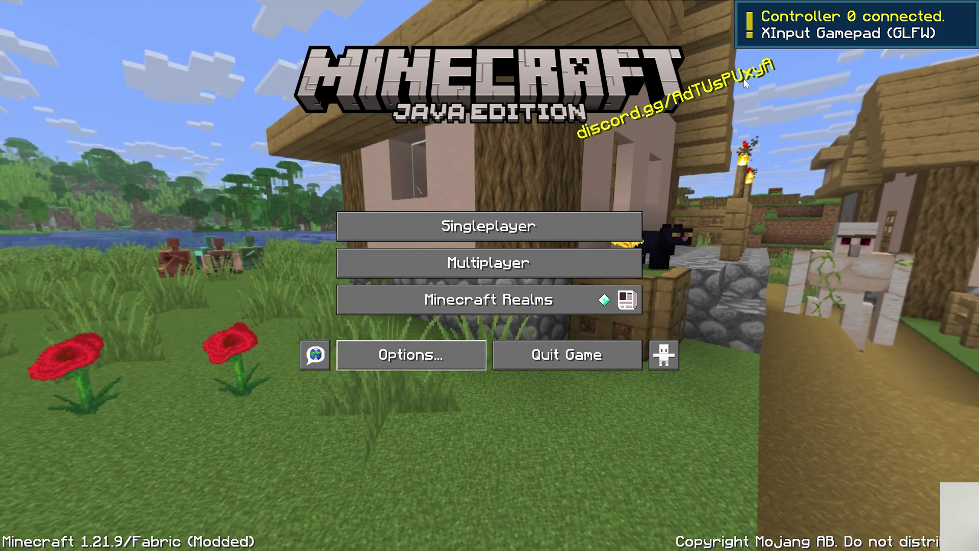
key("Return")
key("Down")
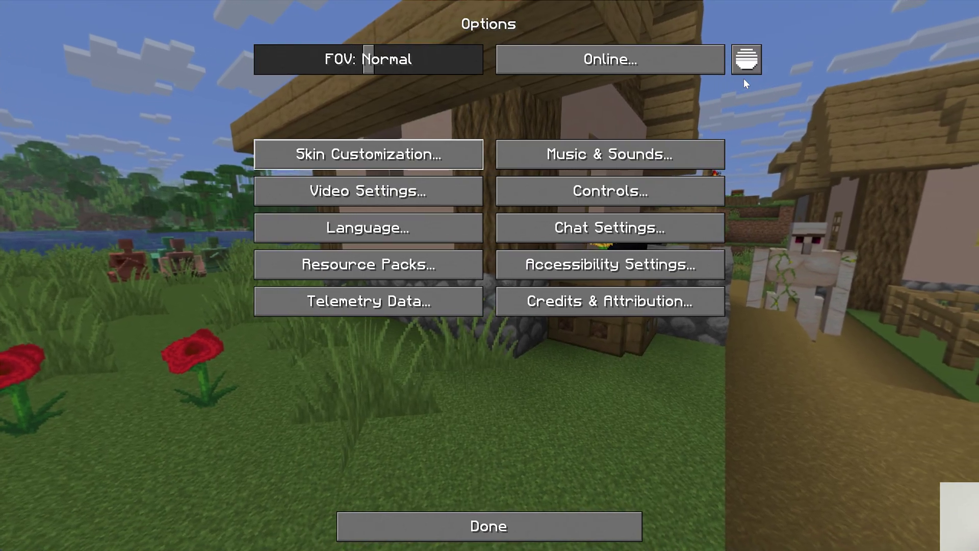
key("Down")
key("Right")
key("Return")
Open the MidnightControls settings from the Controls screen, review the Controller options and button mappings, and return to the title screen
key("Down")
key("Down")
key("Down")
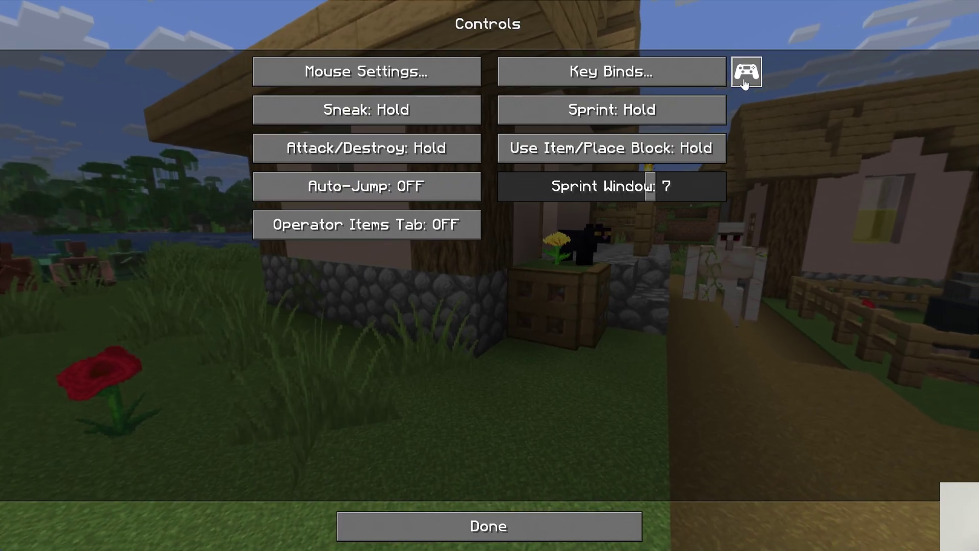
left_click(747, 73)
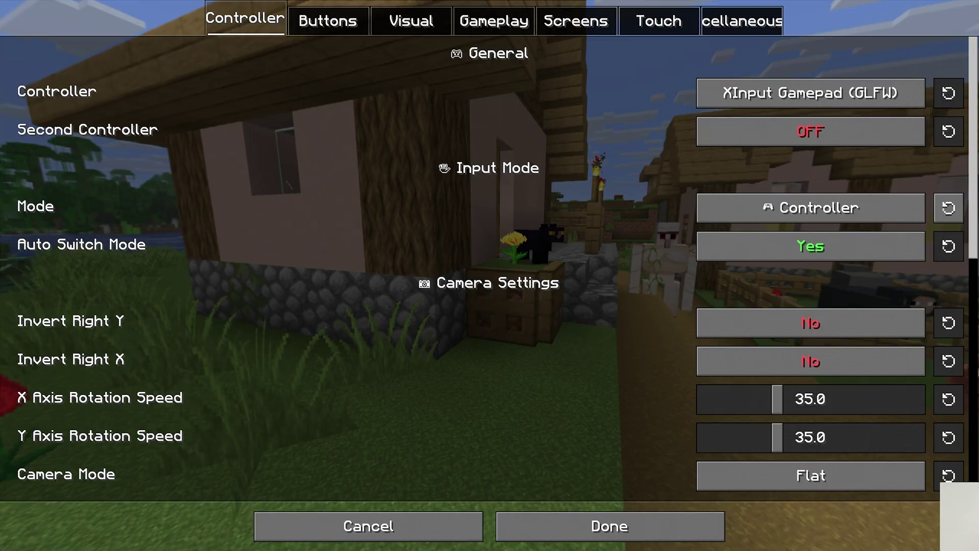
key("ctrl+Tab")
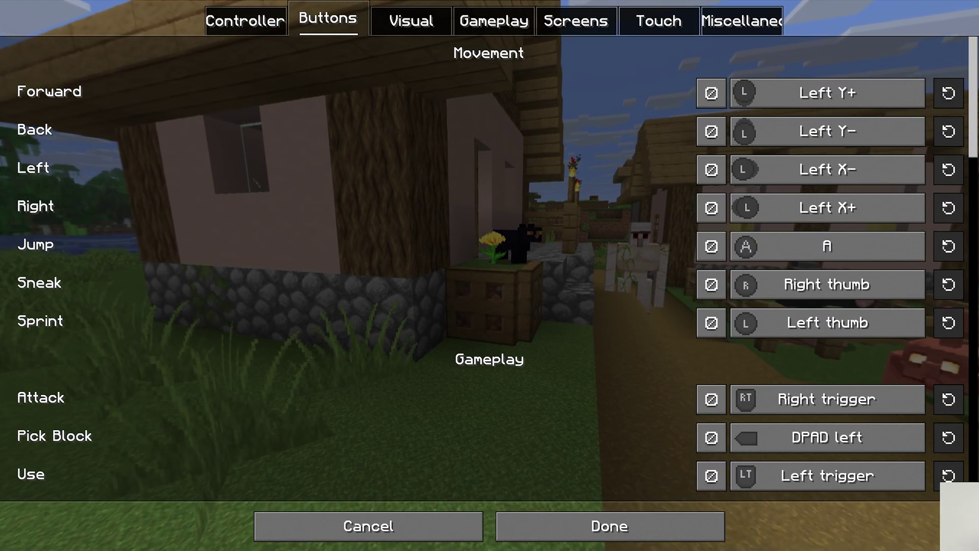
key("ctrl+Tab")
key("Escape")
key("Escape")
key("Escape")
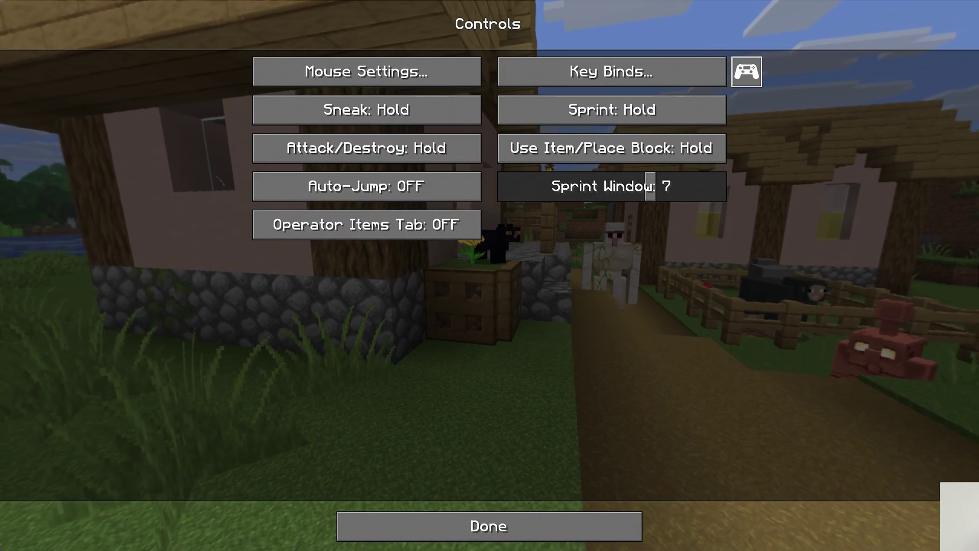
Open the multiplayer screen from the title screen and enter a game world to try the controller
key("Down")
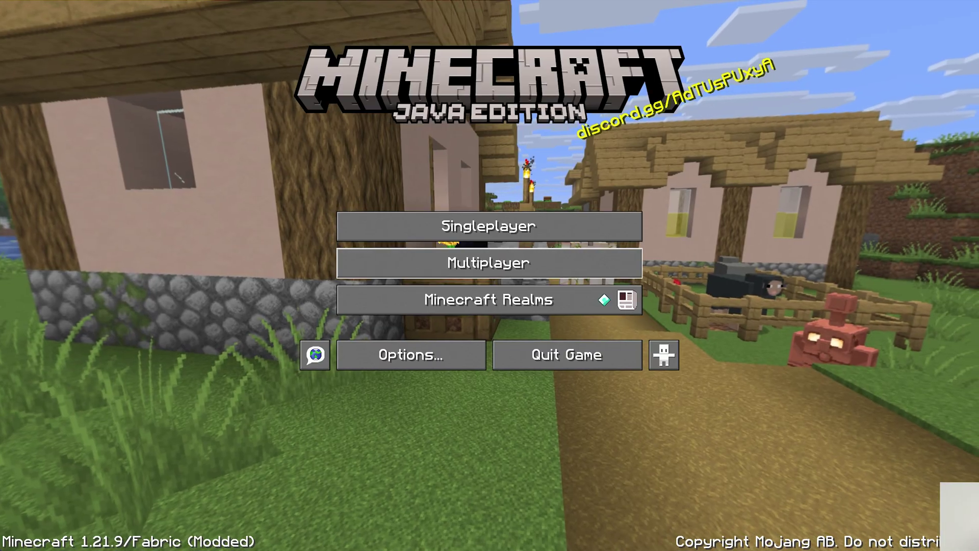
key("Return")
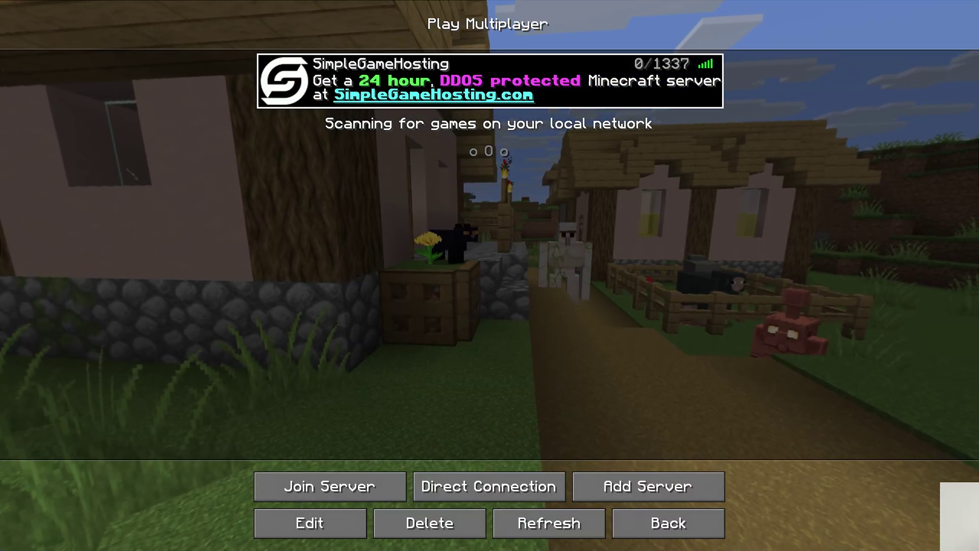
key("Up")
key("Return")
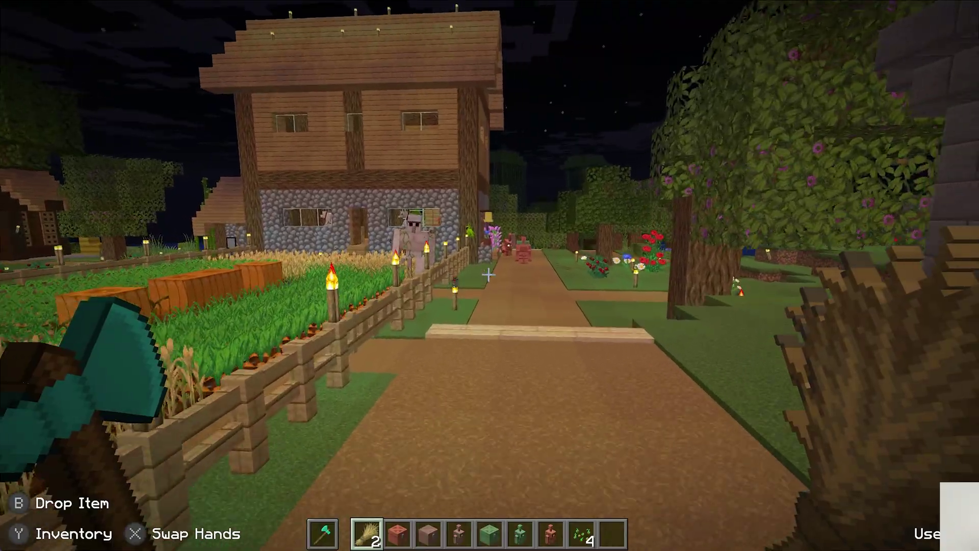
Walk along the dirt path to the copper chests by the house's double doors and back to test controller movement
key("w")
key("w")
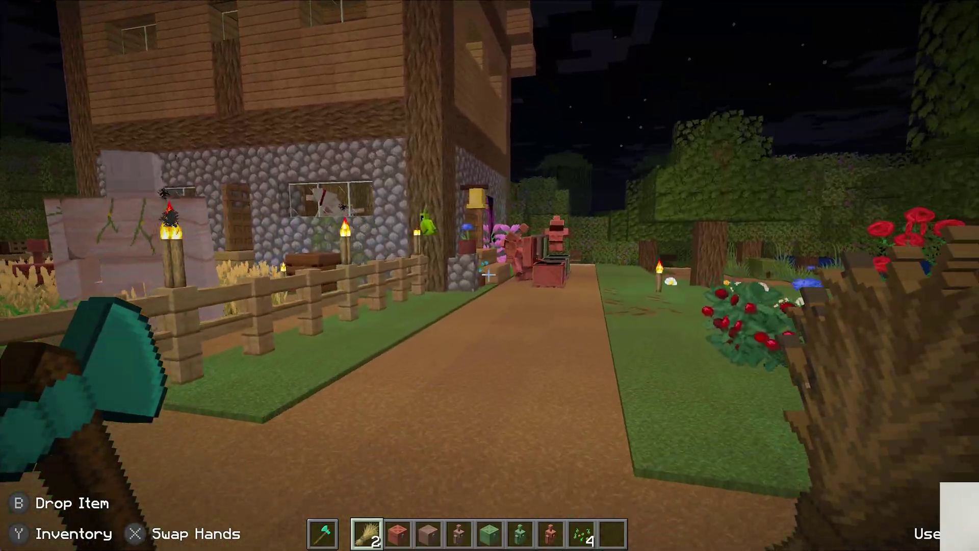
key("w")
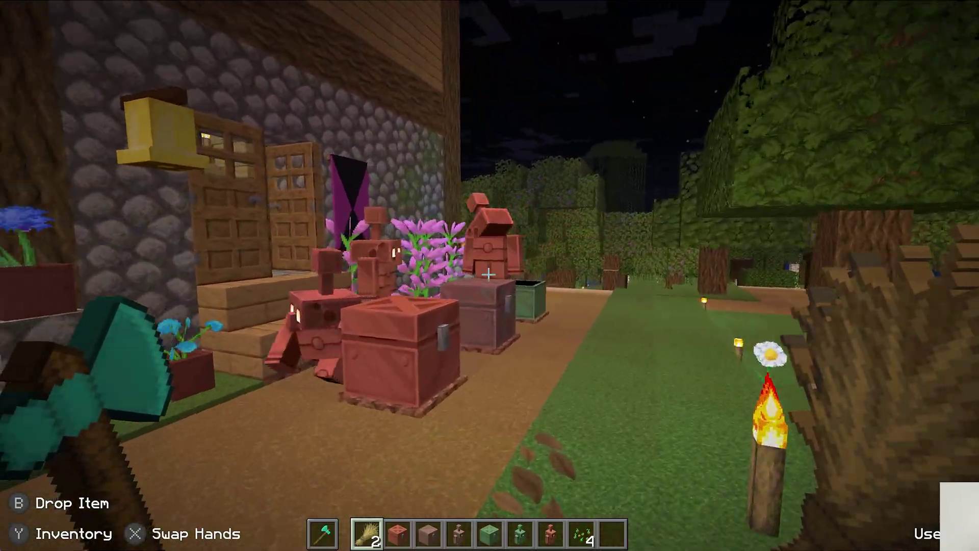
key("s")
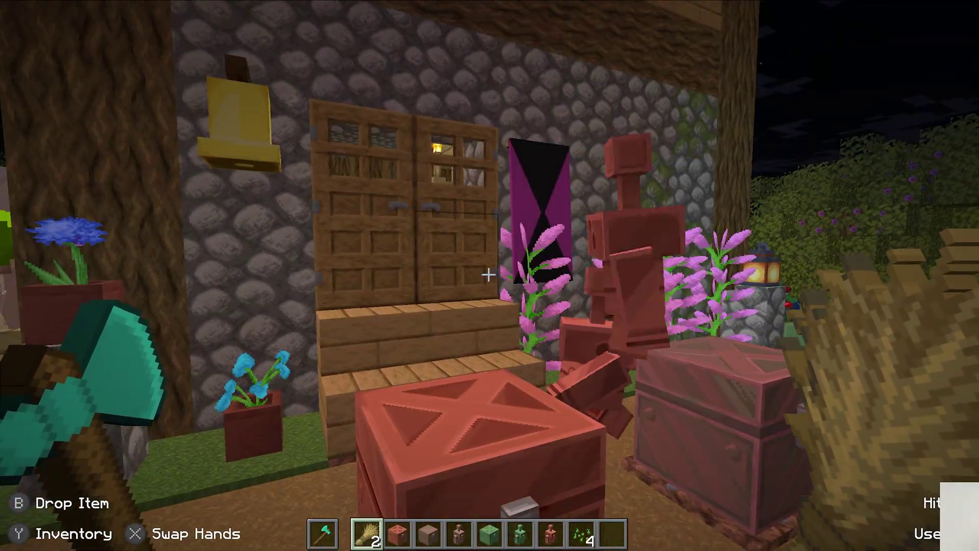
key("w")
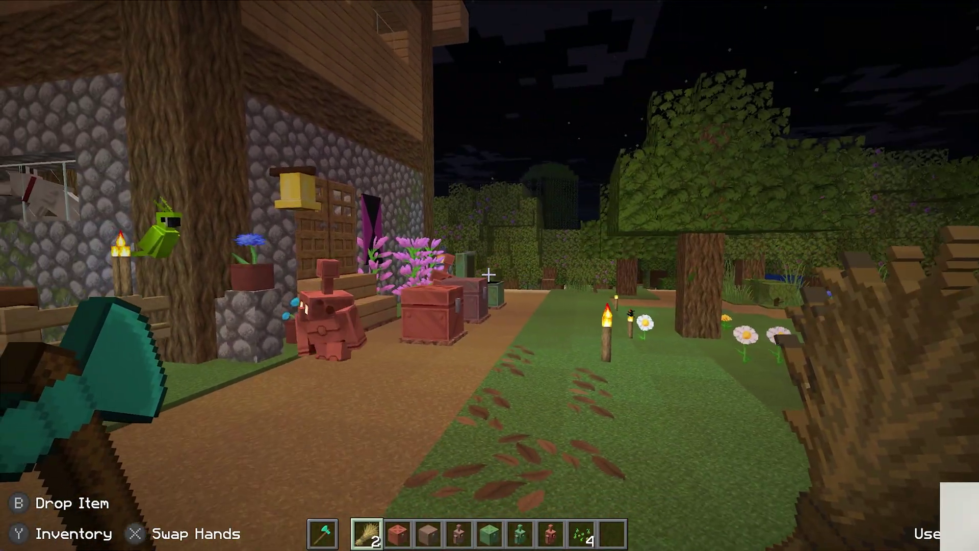
key("s")
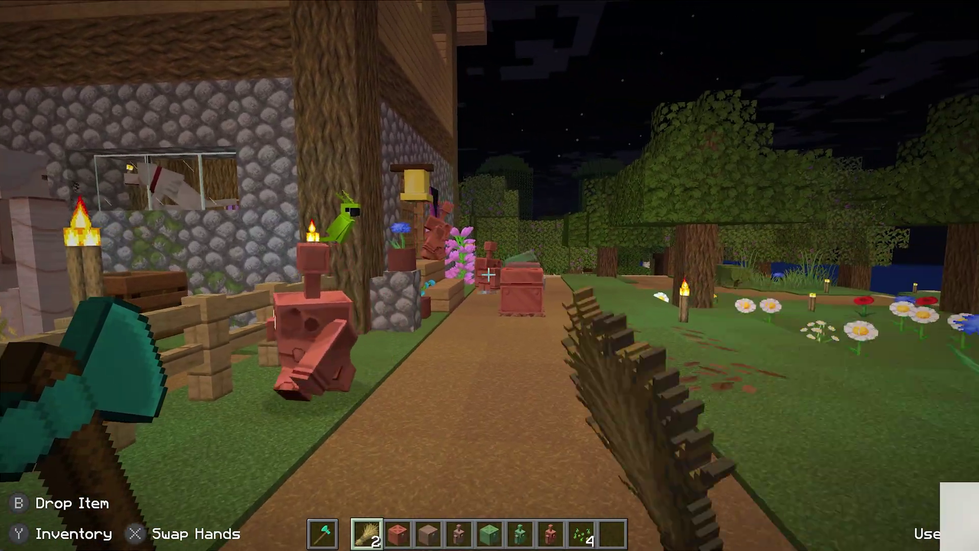